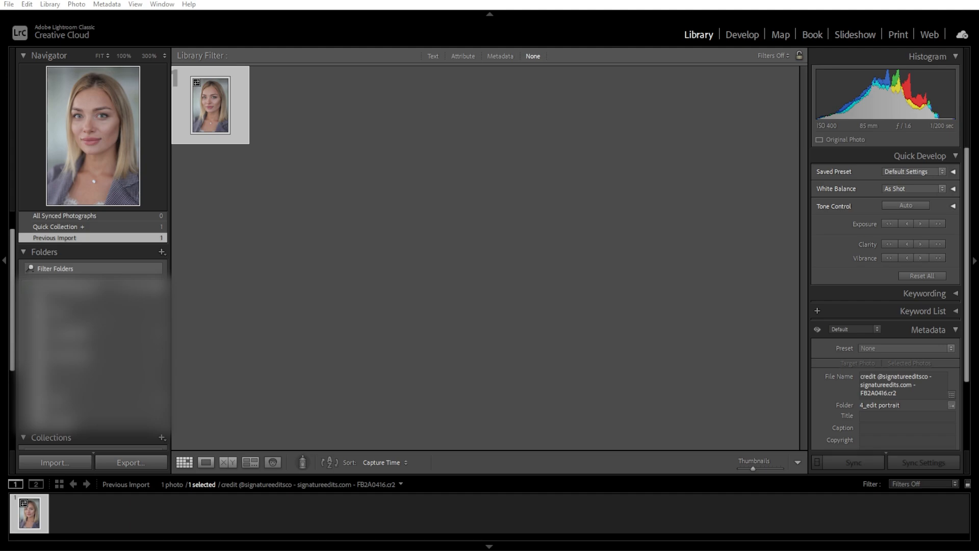
Open the portrait for developing and raise its Exposure to +0.26.
{"action": "left_click", "coordinate": [746, 39]}
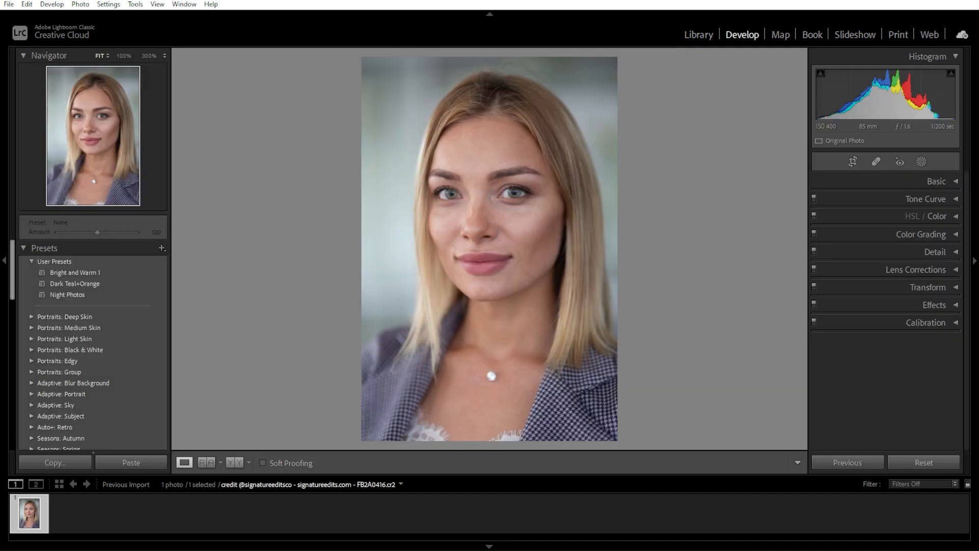
{"action": "left_click", "coordinate": [957, 182]}
{"action": "left_click_drag", "start_coordinate": [893, 296], "coordinate": [894, 295]}
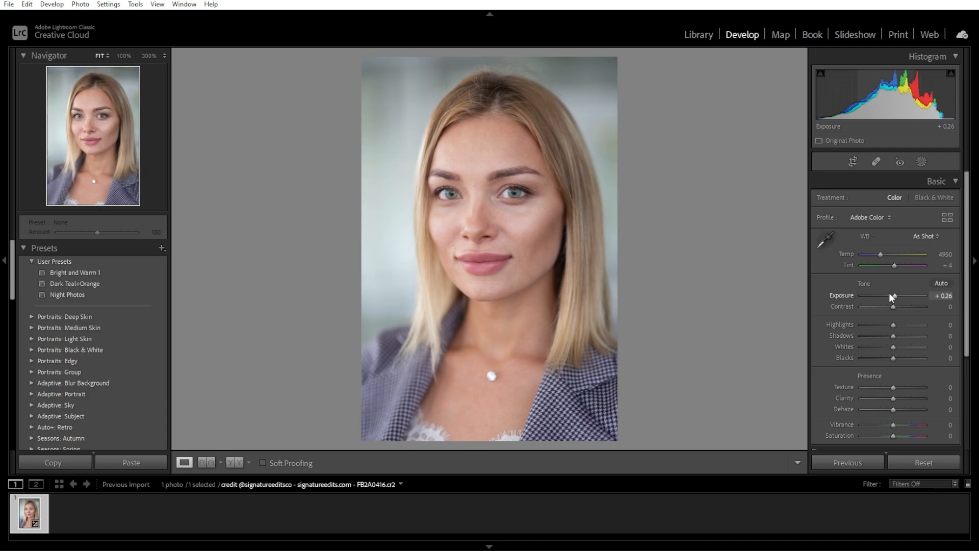
Sample the pale background as the white balance neutral and fine-tune to Temp 5400 and Tint +8.
{"action": "left_click", "coordinate": [822, 236]}
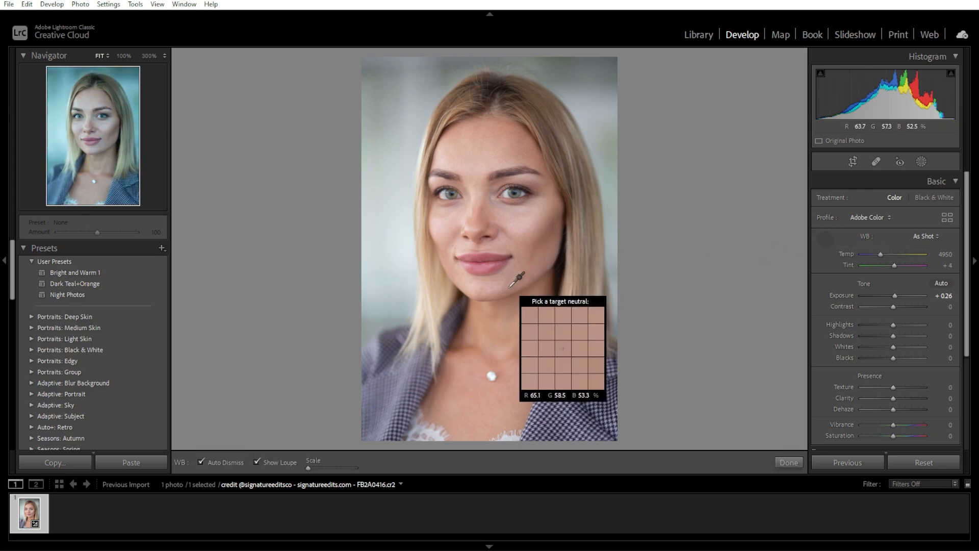
{"action": "left_click", "coordinate": [591, 112]}
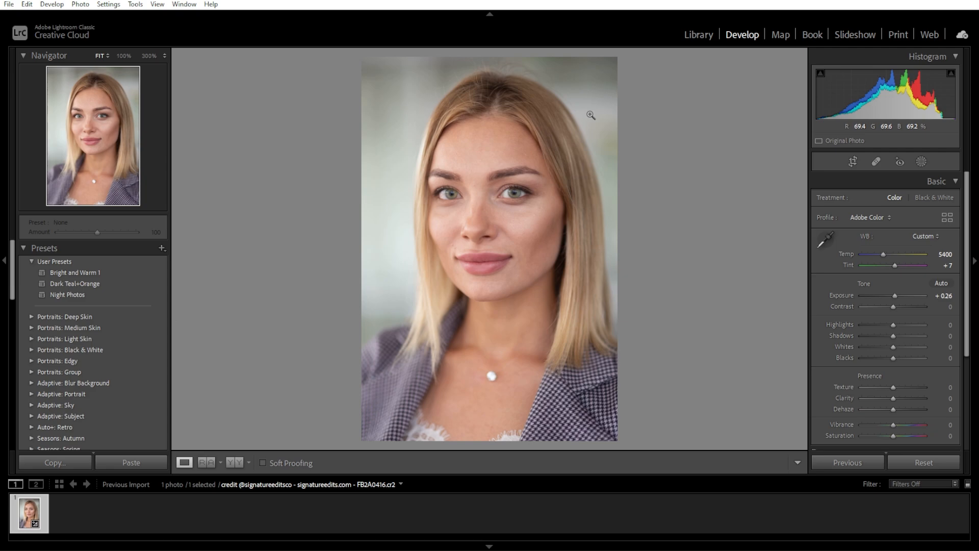
{"action": "left_click_drag", "start_coordinate": [894, 266], "coordinate": [884, 253]}
{"action": "left_click", "coordinate": [825, 239]}
{"action": "left_click", "coordinate": [590, 116]}
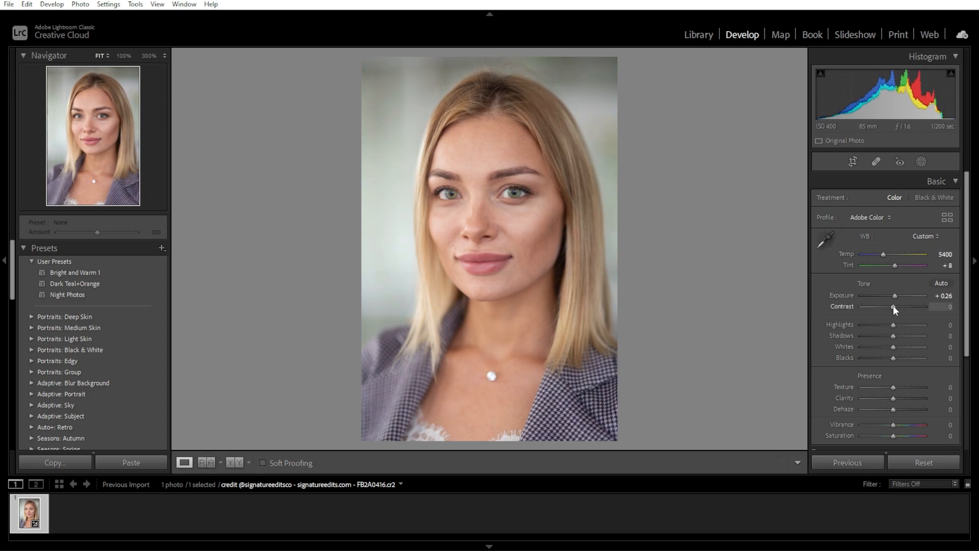
Set the portrait's Contrast to +21, Highlights to -30, Shadows to +42, Whites to +26 and Blacks to -16.
{"action": "left_click_drag", "start_coordinate": [893, 306], "coordinate": [900, 306]}
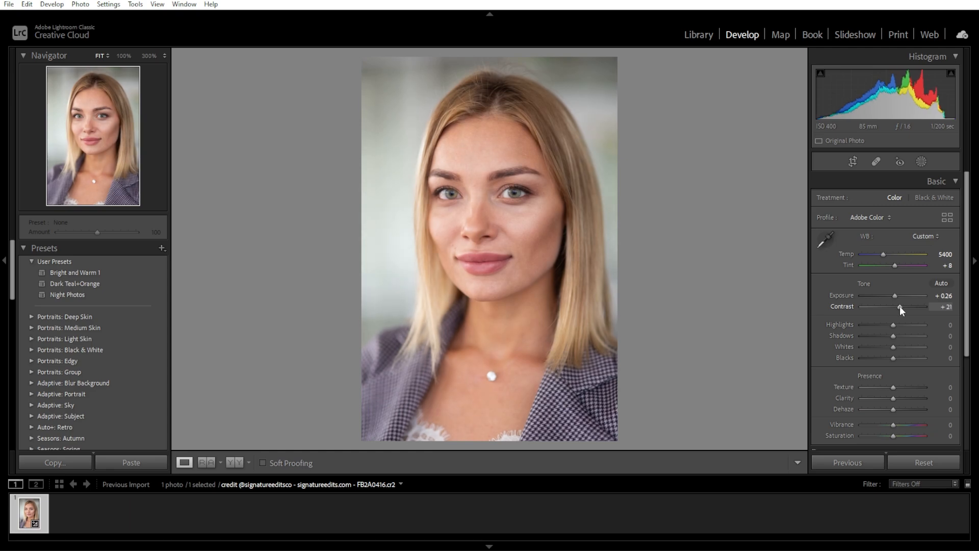
{"action": "left_click_drag", "start_coordinate": [892, 325], "coordinate": [885, 325]}
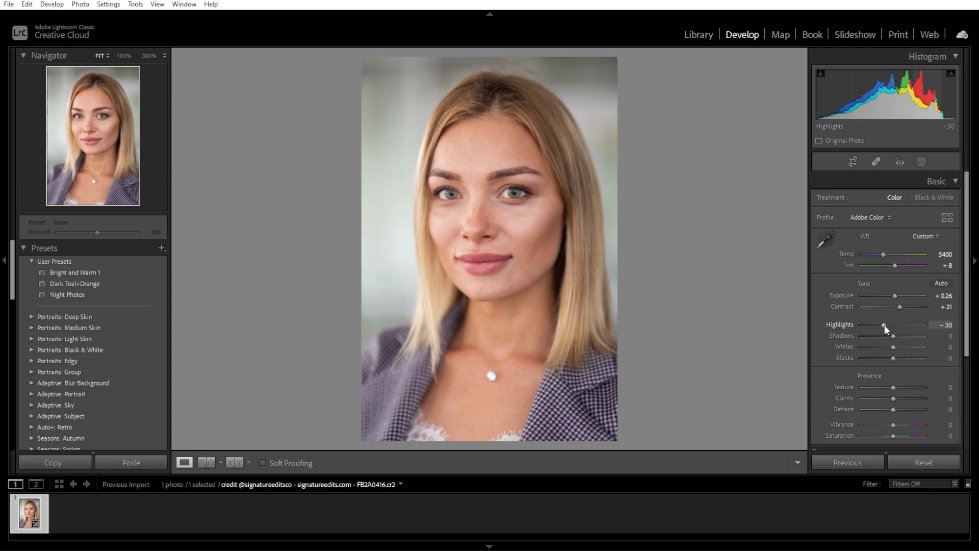
{"action": "left_click_drag", "start_coordinate": [893, 335], "coordinate": [905, 336]}
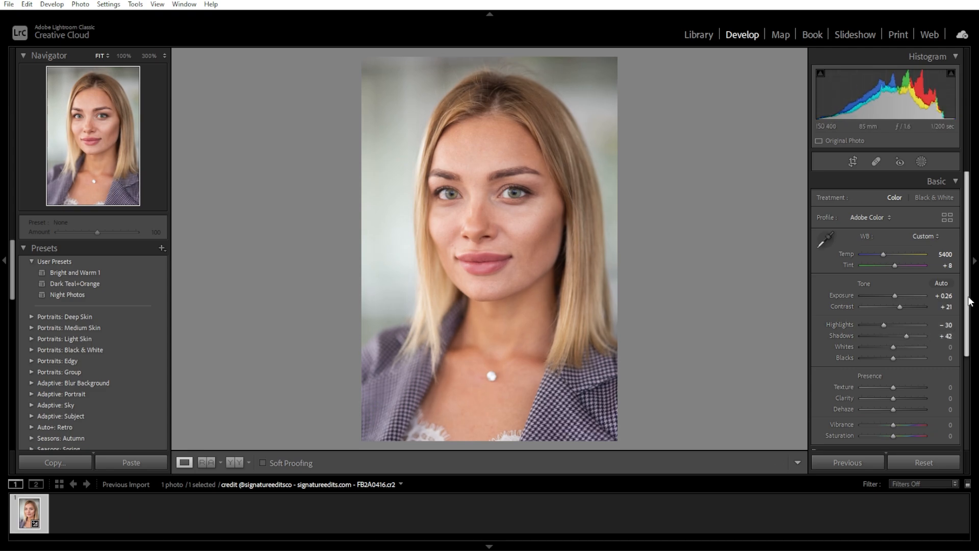
{"action": "scroll", "coordinate": [968, 329], "scroll_direction": "down", "scroll_amount": 2}
{"action": "mouse_move", "coordinate": [893, 299]}
{"action": "left_mouse_down"}
{"action": "mouse_move", "coordinate": [901, 298]}
{"action": "mouse_move", "coordinate": [897, 311]}
{"action": "mouse_move", "coordinate": [886, 311]}
{"action": "mouse_move", "coordinate": [900, 300]}
{"action": "left_mouse_up"}
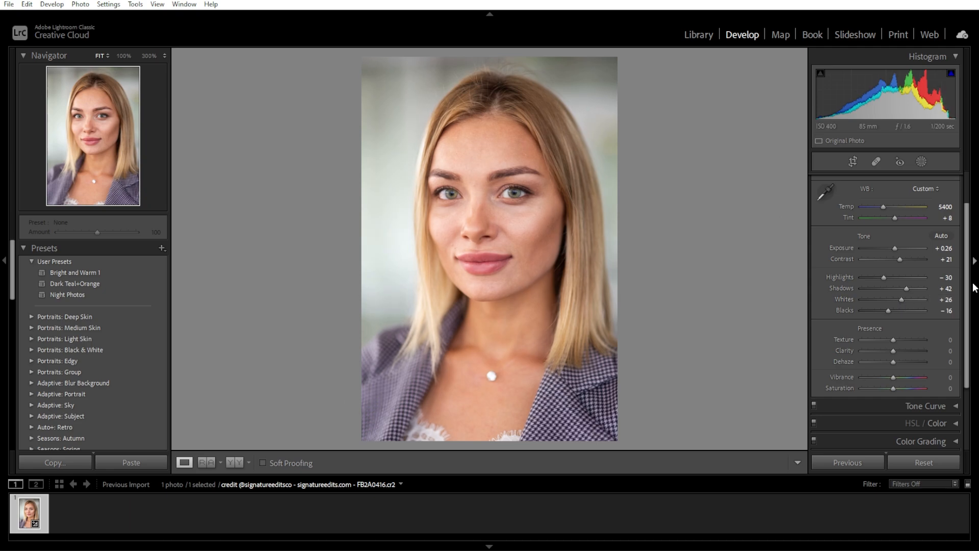
Create a Select Subject mask, hide its overlay, and set Texture to -13, Clarity to 18 and Dehaze to -1.
{"action": "left_click_drag", "start_coordinate": [970, 284], "coordinate": [971, 230]}
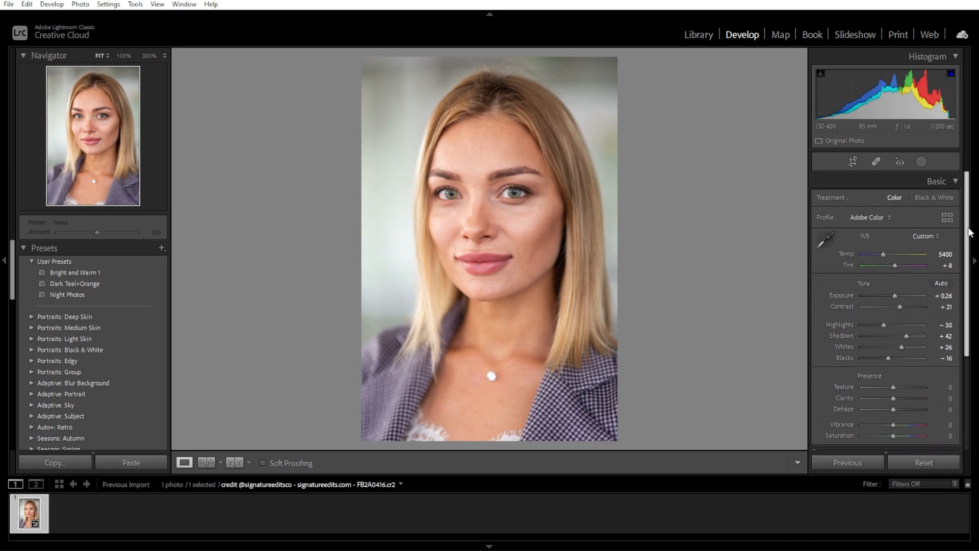
{"action": "left_click", "coordinate": [920, 161]}
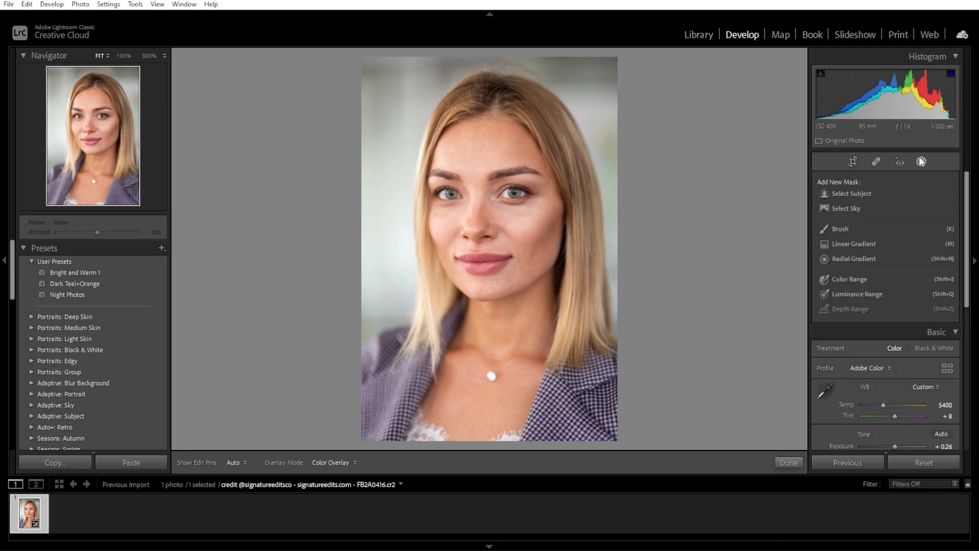
{"action": "left_click", "coordinate": [857, 194]}
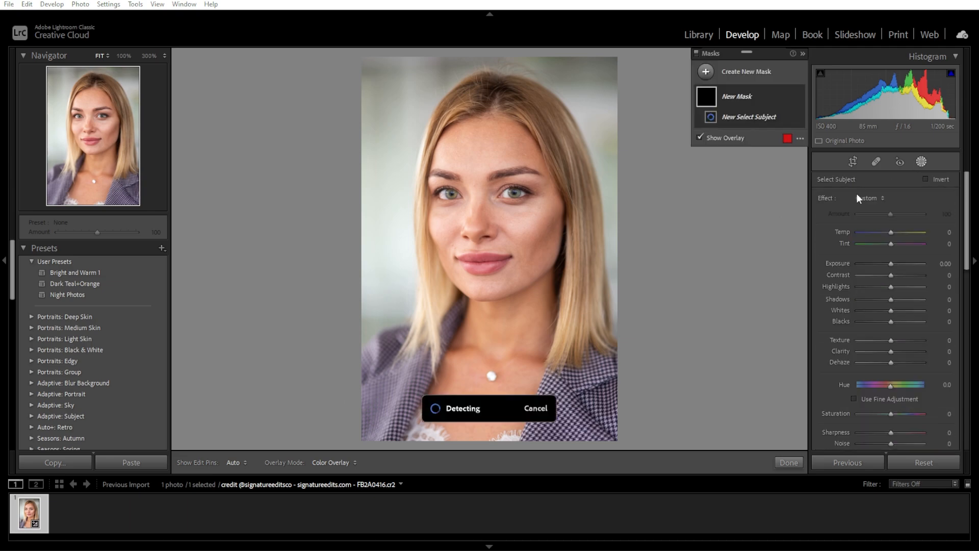
{"action": "left_click", "coordinate": [699, 152]}
{"action": "mouse_move", "coordinate": [966, 214]}
{"action": "left_mouse_down"}
{"action": "mouse_move", "coordinate": [965, 263]}
{"action": "mouse_move", "coordinate": [963, 214]}
{"action": "mouse_move", "coordinate": [964, 232]}
{"action": "left_mouse_up"}
{"action": "mouse_move", "coordinate": [890, 285]}
{"action": "left_mouse_down"}
{"action": "mouse_move", "coordinate": [881, 284]}
{"action": "mouse_move", "coordinate": [889, 284]}
{"action": "left_mouse_up"}
{"action": "mouse_move", "coordinate": [891, 297]}
{"action": "left_mouse_down"}
{"action": "mouse_move", "coordinate": [892, 308]}
{"action": "mouse_move", "coordinate": [882, 285]}
{"action": "mouse_move", "coordinate": [894, 298]}
{"action": "left_mouse_up"}
Create a Brush component in the subject mask and paint over the woman's eyes with the overlay toggled for checking.
{"action": "left_click", "coordinate": [774, 133]}
{"action": "left_click", "coordinate": [785, 197]}
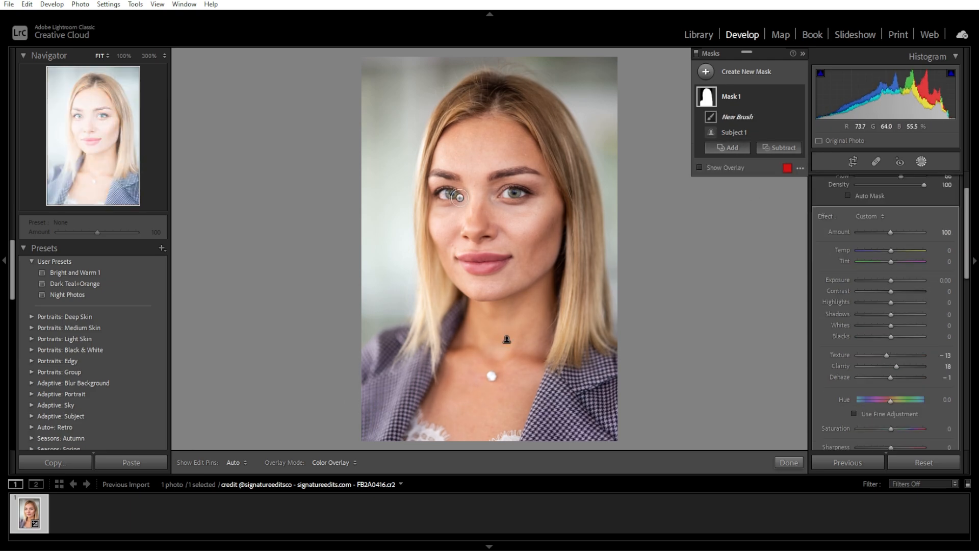
{"action": "left_click", "coordinate": [518, 197]}
{"action": "key", "text": "o"}
{"action": "left_click_drag", "start_coordinate": [457, 177], "coordinate": [585, 161]}
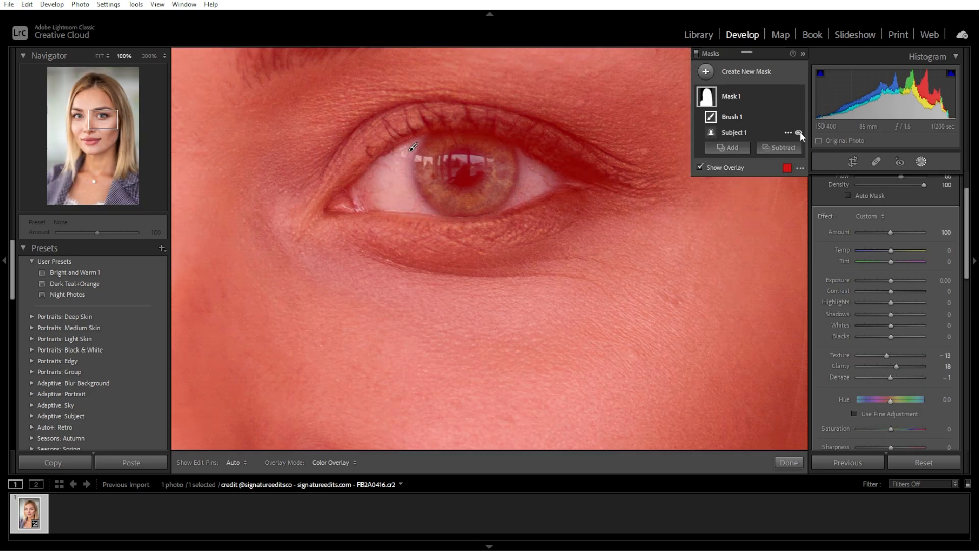
Hide the subject component, clean up the brushed area around the eye, and turn off the mask overlay.
{"action": "left_click", "coordinate": [799, 132]}
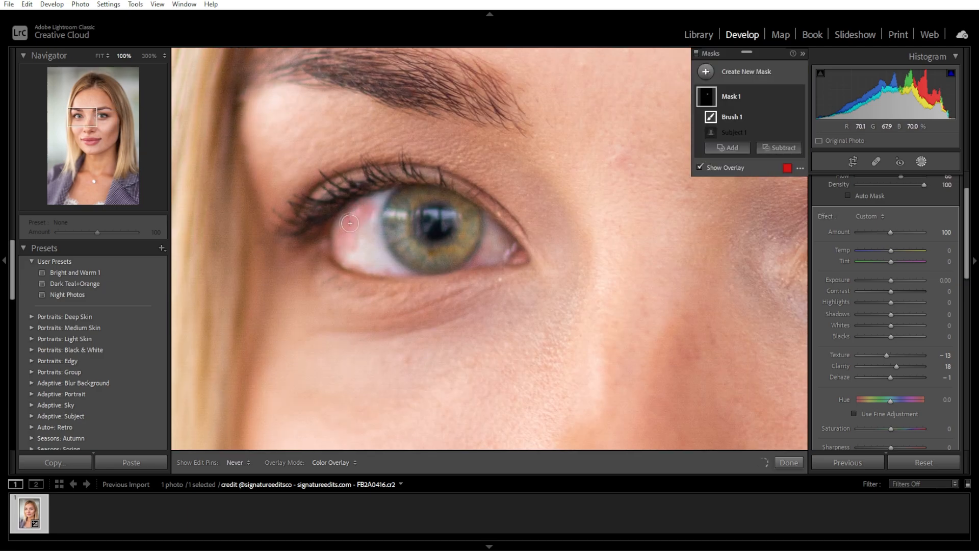
{"action": "mouse_move", "coordinate": [350, 223]}
{"action": "left_mouse_down"}
{"action": "mouse_move", "coordinate": [491, 254]}
{"action": "mouse_move", "coordinate": [452, 205]}
{"action": "mouse_move", "coordinate": [413, 209]}
{"action": "left_mouse_up"}
{"action": "key", "text": "x"}
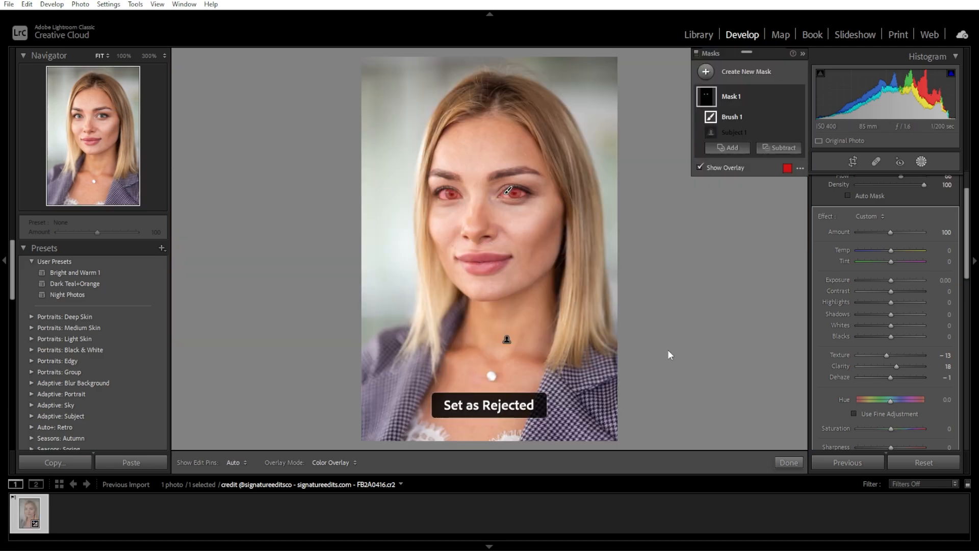
{"action": "left_click", "coordinate": [699, 167]}
Raise the mask's Exposure slightly, set its Clarity to 29, and place the subject component above the brush component.
{"action": "left_click_drag", "start_coordinate": [890, 281], "coordinate": [894, 281]}
{"action": "left_click_drag", "start_coordinate": [896, 366], "coordinate": [909, 366]}
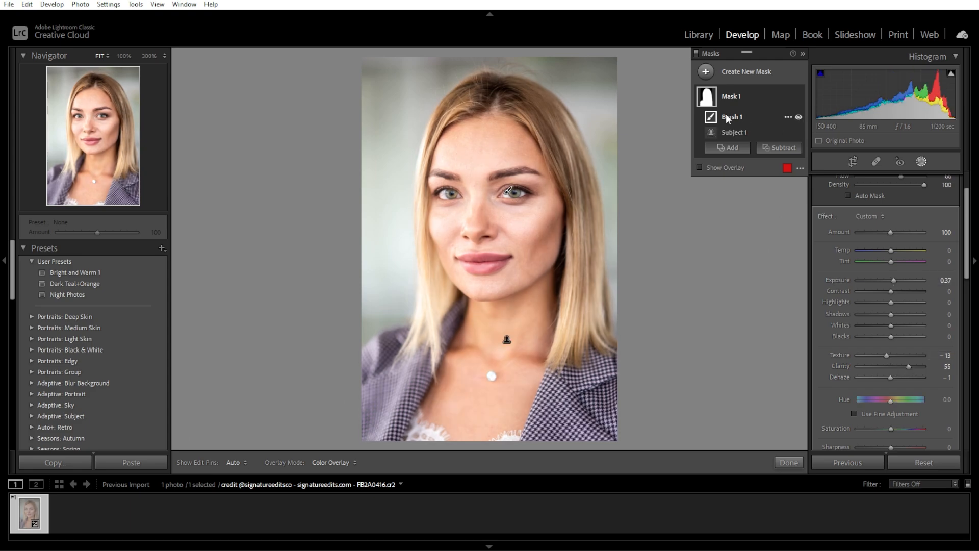
{"action": "left_click_drag", "start_coordinate": [733, 132], "coordinate": [734, 117]}
{"action": "left_click", "coordinate": [734, 117]}
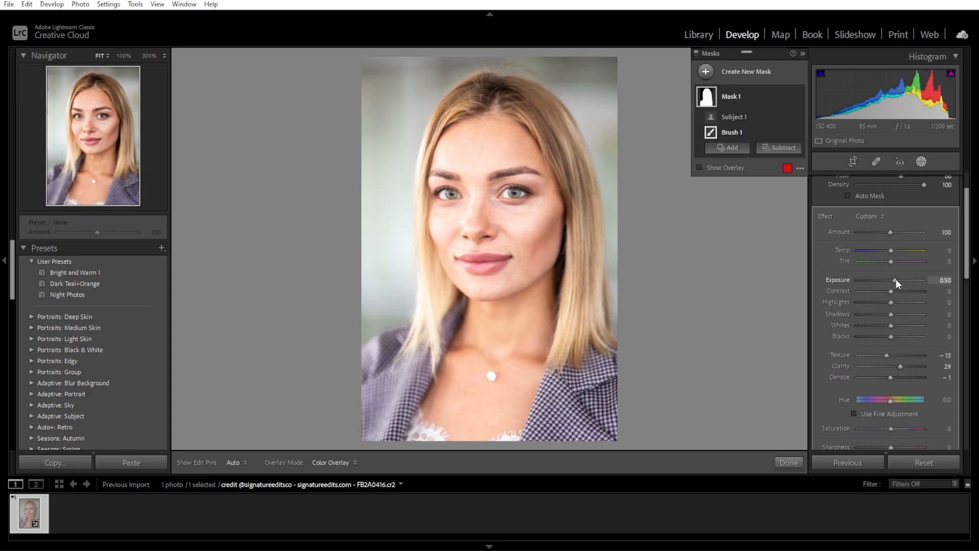
{"action": "left_click", "coordinate": [730, 133]}
Adjust the yellow tones and set the orange tones to Hue +2, Saturation +23 and Luminance +12.
{"action": "left_click_drag", "start_coordinate": [967, 225], "coordinate": [968, 417]}
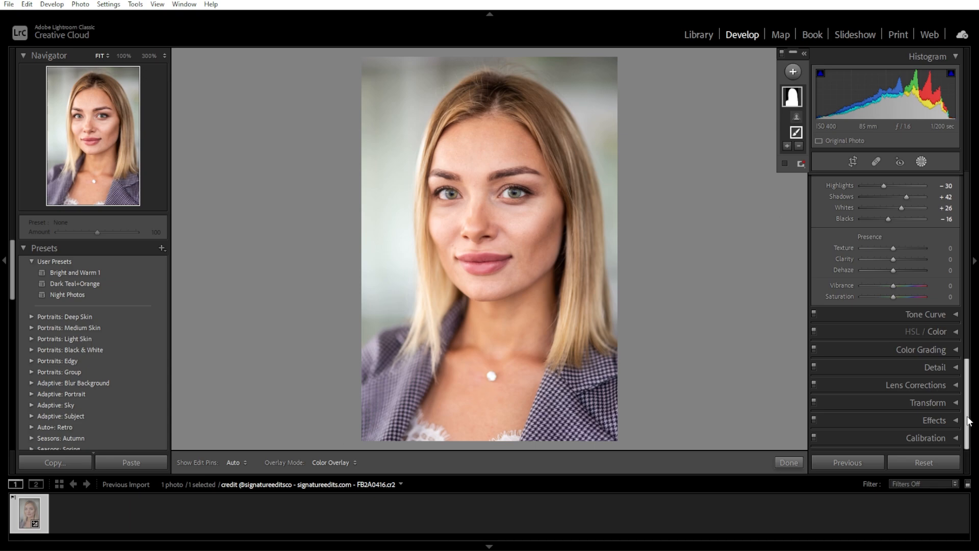
{"action": "left_click", "coordinate": [954, 332]}
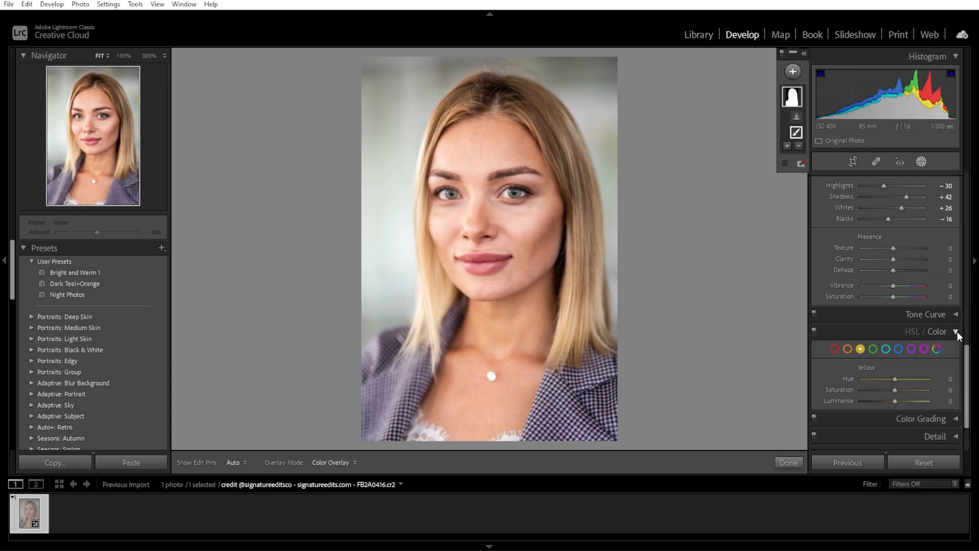
{"action": "left_click_drag", "start_coordinate": [970, 368], "coordinate": [970, 397]}
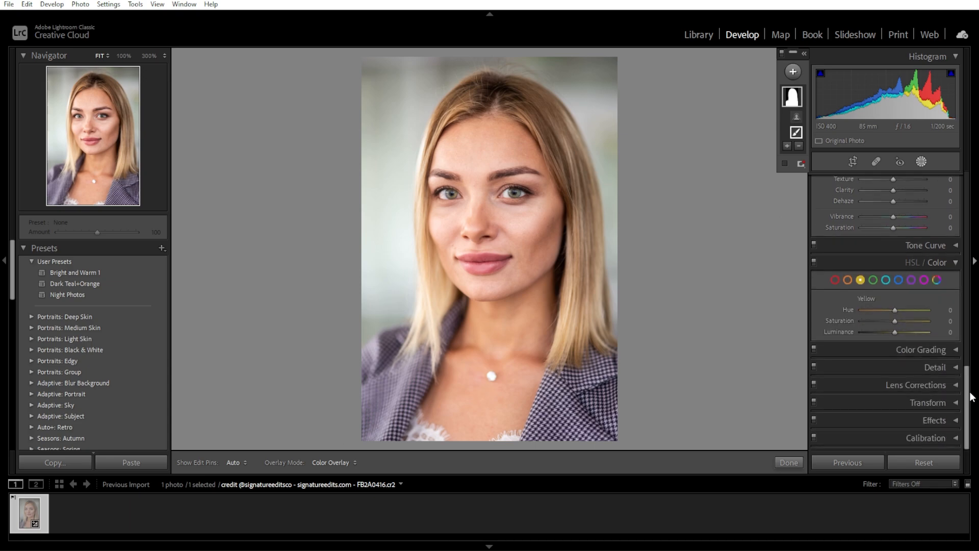
{"action": "left_click", "coordinate": [847, 279]}
{"action": "mouse_move", "coordinate": [895, 320]}
{"action": "left_mouse_down"}
{"action": "mouse_move", "coordinate": [891, 332]}
{"action": "mouse_move", "coordinate": [901, 308]}
{"action": "mouse_move", "coordinate": [883, 321]}
{"action": "mouse_move", "coordinate": [894, 321]}
{"action": "left_mouse_up"}
{"action": "left_click", "coordinate": [859, 280]}
{"action": "mouse_move", "coordinate": [896, 331]}
{"action": "left_mouse_down"}
{"action": "mouse_move", "coordinate": [910, 331]}
{"action": "mouse_move", "coordinate": [898, 334]}
{"action": "mouse_move", "coordinate": [893, 311]}
{"action": "mouse_move", "coordinate": [901, 320]}
{"action": "left_mouse_up"}
{"action": "left_click", "coordinate": [847, 280]}
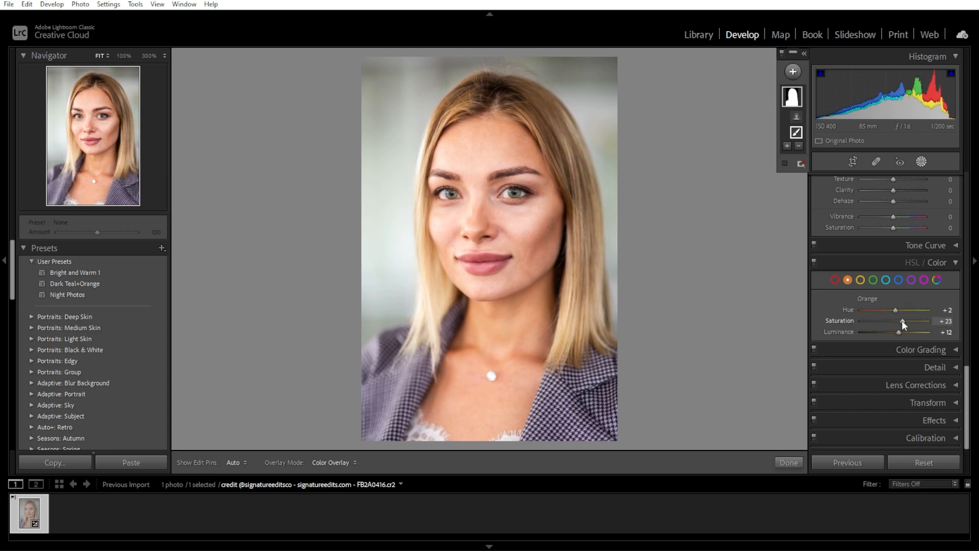
Color grade the shadows blue with Hue 221 and Saturation 20, and slightly adjust the midtones and highlights.
{"action": "left_click", "coordinate": [953, 349]}
{"action": "left_click_drag", "start_coordinate": [886, 277], "coordinate": [892, 277]}
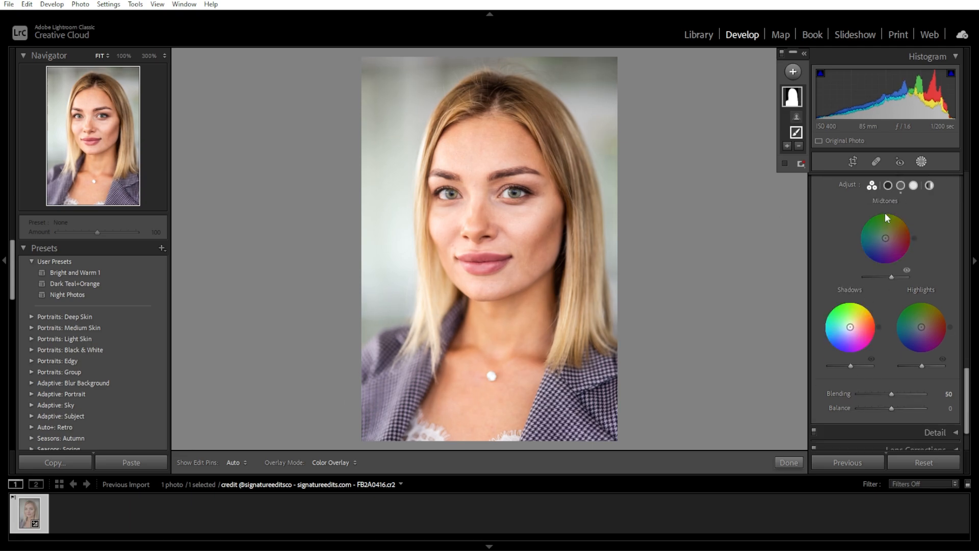
{"action": "left_click", "coordinate": [888, 185]}
{"action": "left_click", "coordinate": [913, 185]}
{"action": "mouse_move", "coordinate": [886, 265]}
{"action": "left_mouse_down"}
{"action": "mouse_move", "coordinate": [887, 250]}
{"action": "mouse_move", "coordinate": [891, 260]}
{"action": "mouse_move", "coordinate": [878, 269]}
{"action": "left_mouse_up"}
{"action": "left_click", "coordinate": [888, 185]}
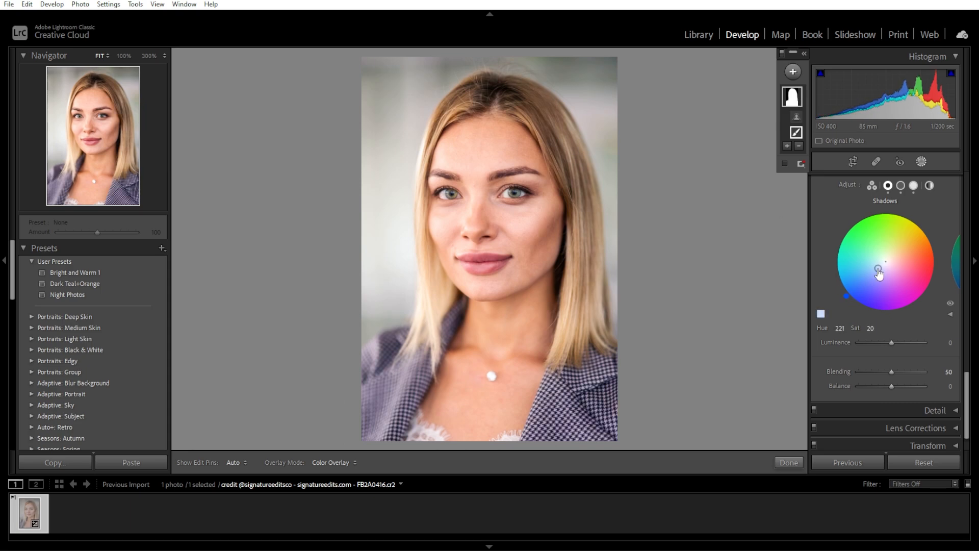
Sharpen the portrait with an Amount of 51 and a Masking of 36.
{"action": "left_click", "coordinate": [953, 409]}
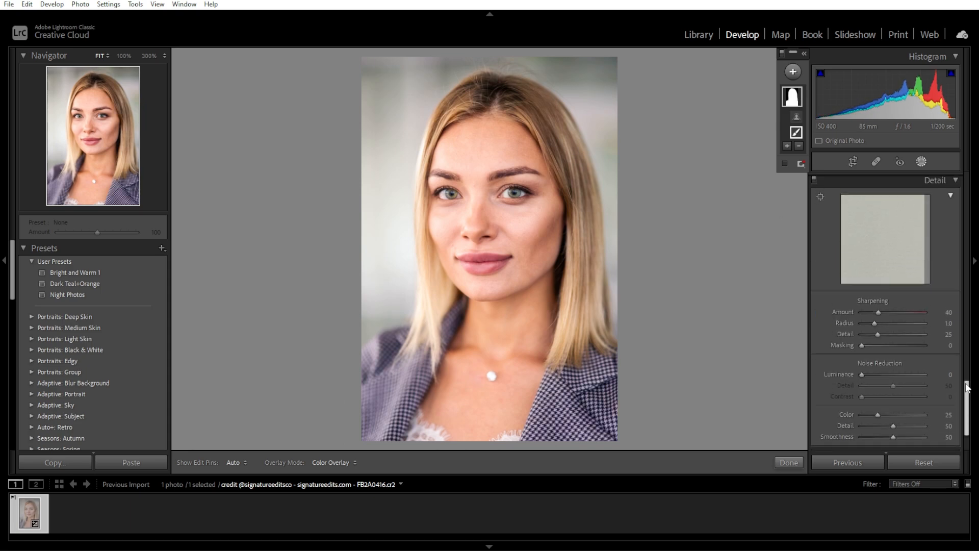
{"action": "left_click_drag", "start_coordinate": [881, 314], "coordinate": [883, 314]}
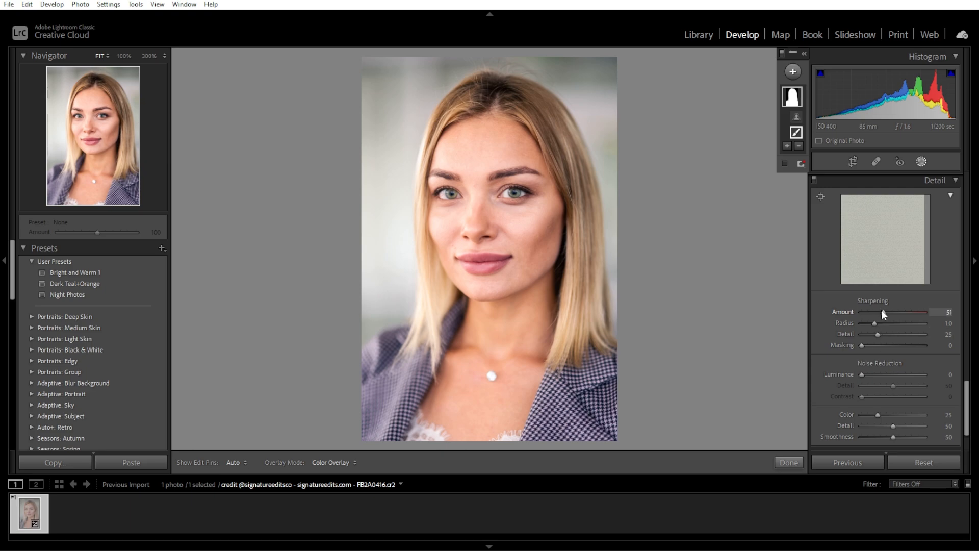
{"action": "scroll", "coordinate": [968, 406], "scroll_direction": "down", "scroll_amount": 1}
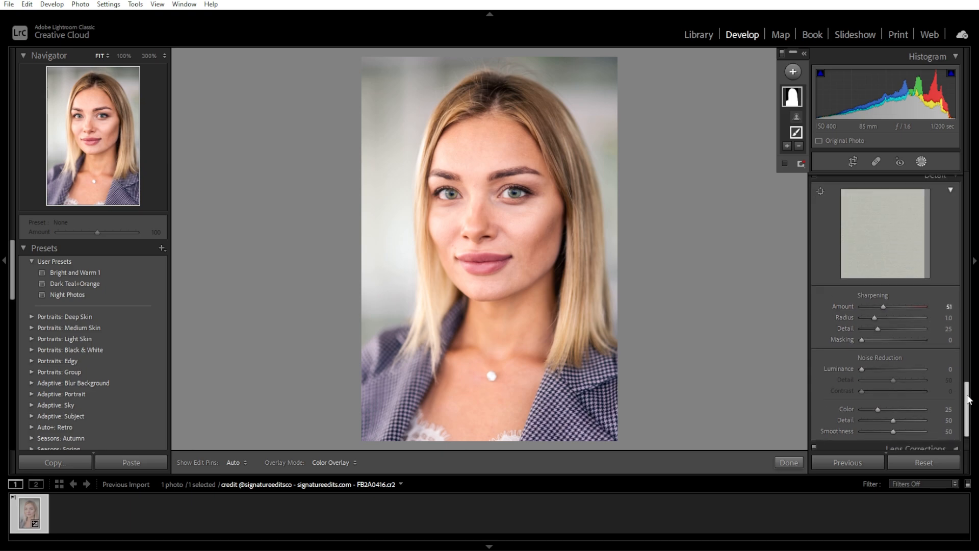
{"action": "left_click_drag", "start_coordinate": [967, 407], "coordinate": [968, 304]}
{"action": "left_click_drag", "start_coordinate": [892, 291], "coordinate": [894, 290]}
{"action": "left_click_drag", "start_coordinate": [968, 311], "coordinate": [974, 422]}
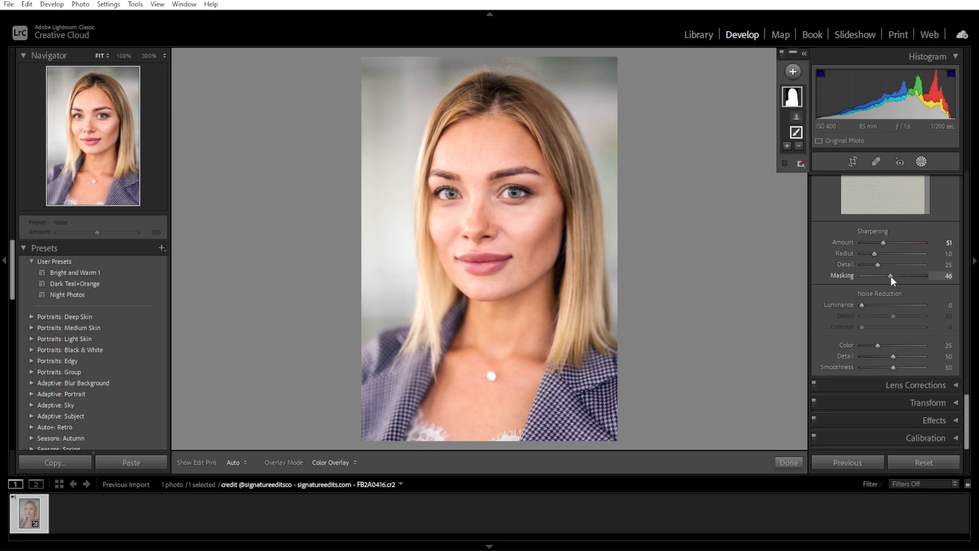
{"action": "left_click_drag", "start_coordinate": [861, 275], "coordinate": [903, 276]}
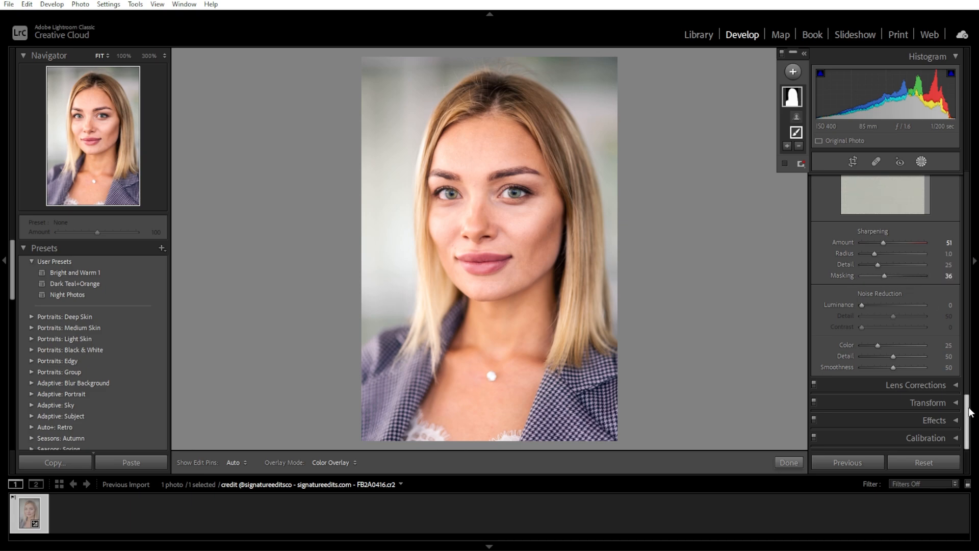
Set the post-crop vignetting Amount to -9 and the Grain Amount to 26, and close the Crop & Straighten tool.
{"action": "left_click", "coordinate": [852, 162]}
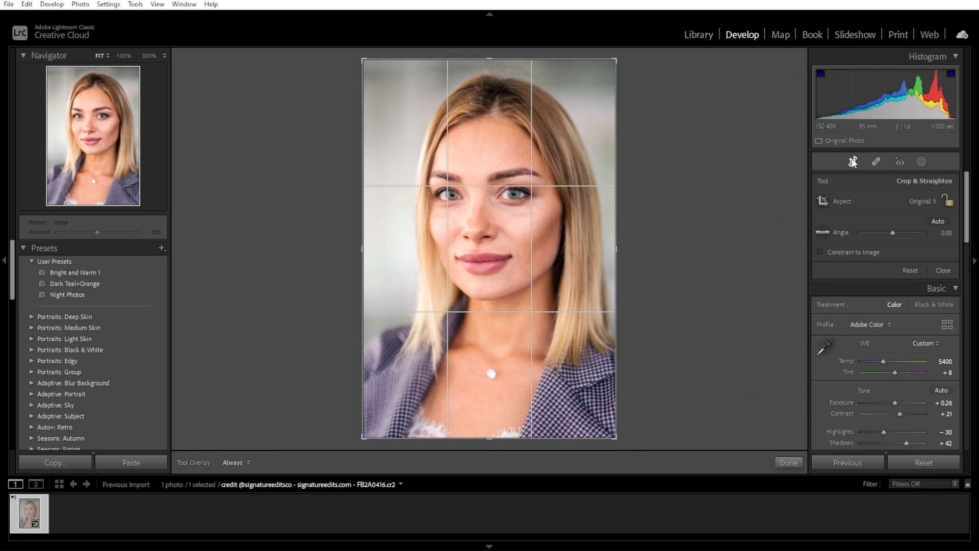
{"action": "left_click_drag", "start_coordinate": [967, 203], "coordinate": [968, 407]}
{"action": "left_click", "coordinate": [951, 421]}
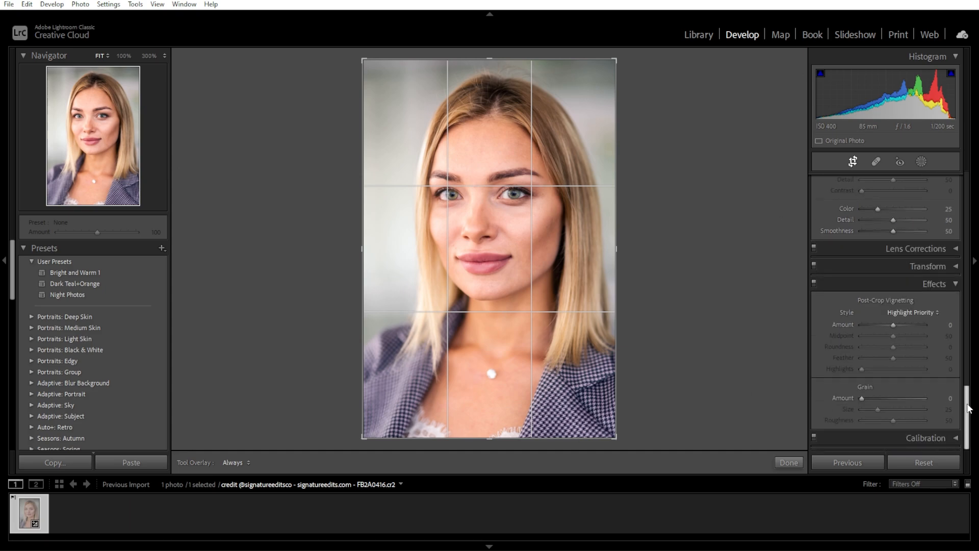
{"action": "left_click_drag", "start_coordinate": [893, 324], "coordinate": [891, 326]}
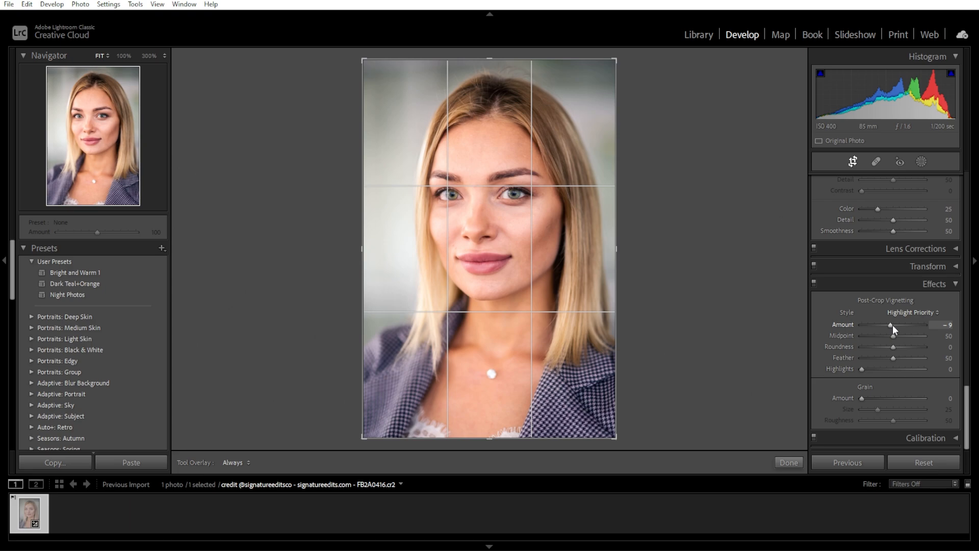
{"action": "left_click_drag", "start_coordinate": [862, 398], "coordinate": [865, 396]}
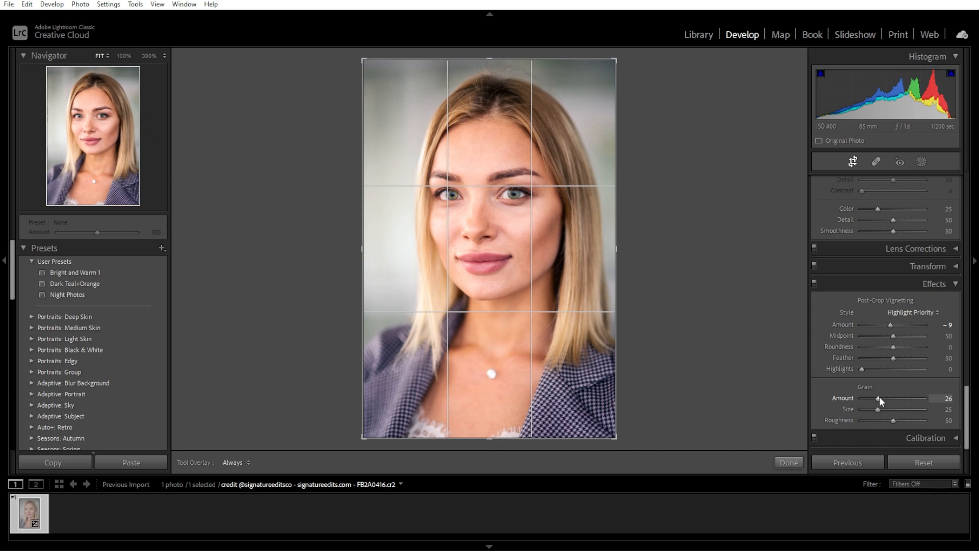
{"action": "left_click", "coordinate": [789, 462]}
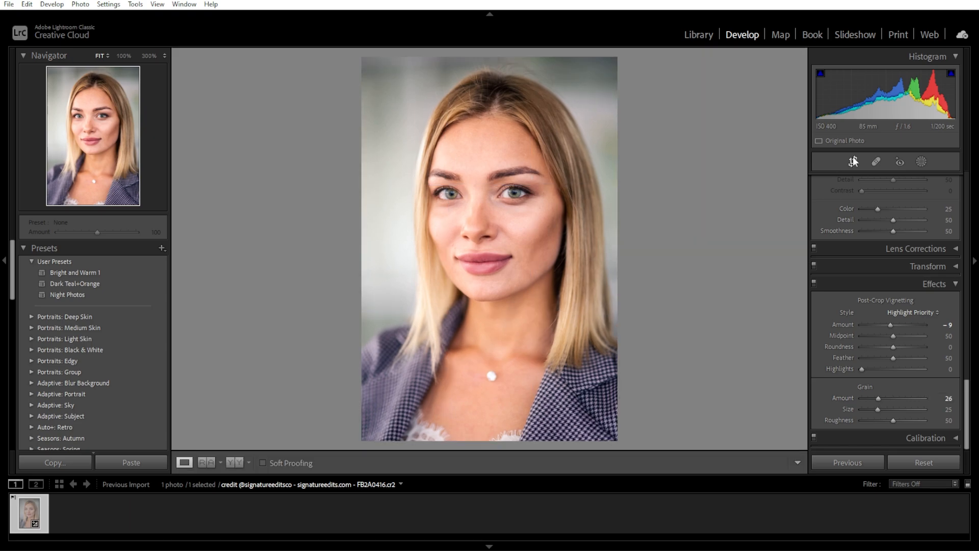
Compare the before and after versions side by side and export the portrait to the same folder as the original photo.
{"action": "left_click", "coordinate": [236, 463]}
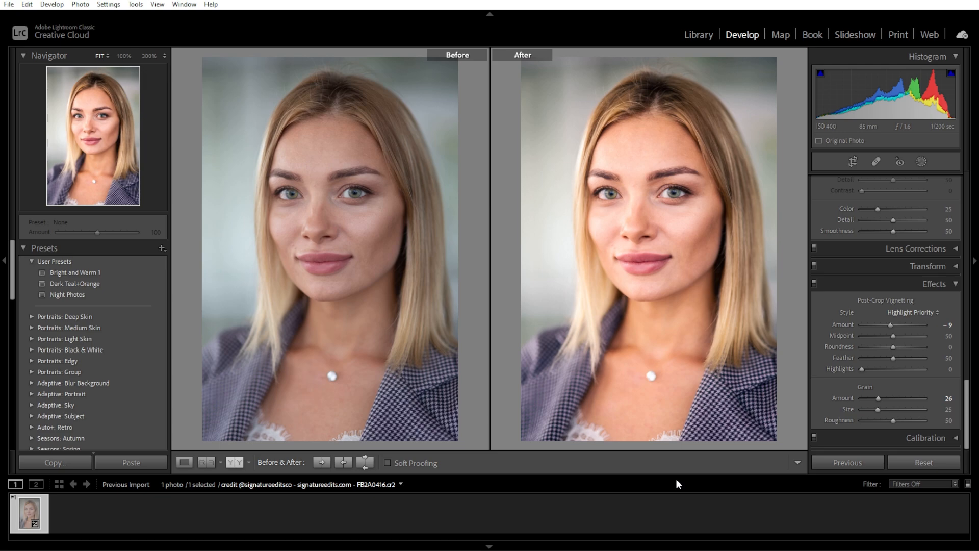
{"action": "left_click", "coordinate": [11, 4]}
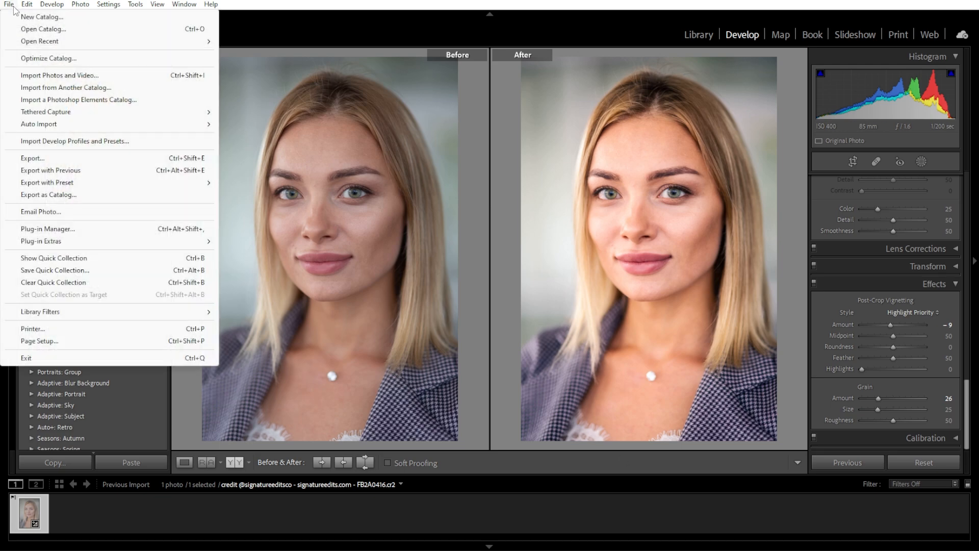
{"action": "left_click", "coordinate": [35, 158]}
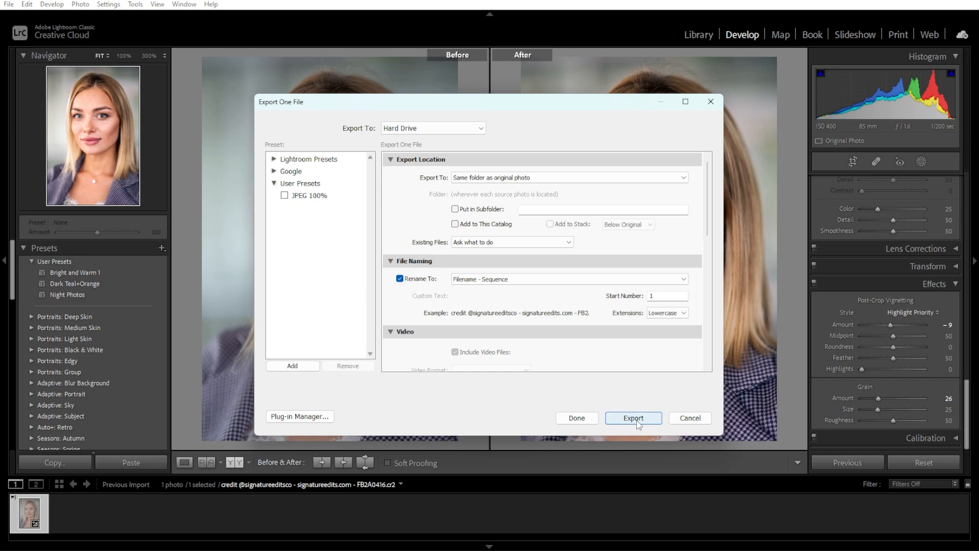
{"action": "left_click", "coordinate": [634, 418]}
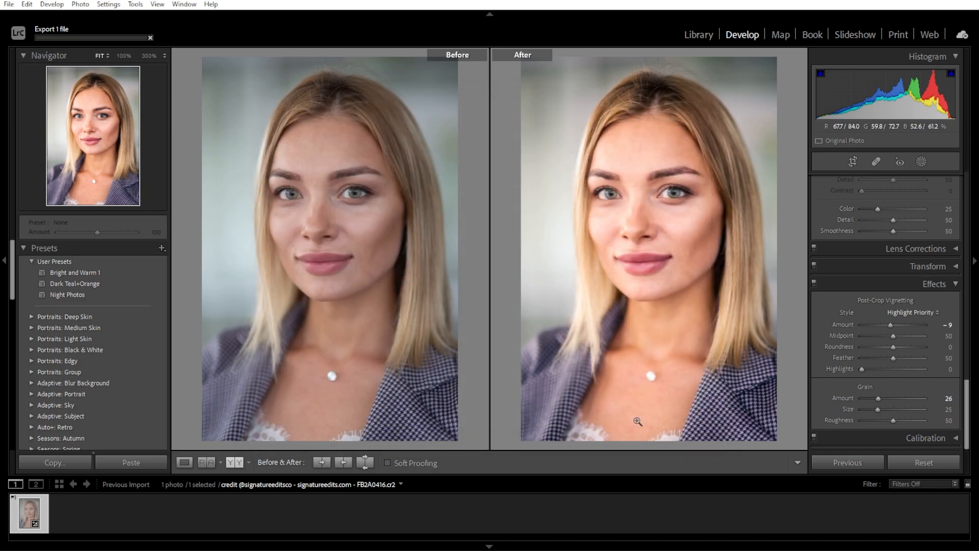